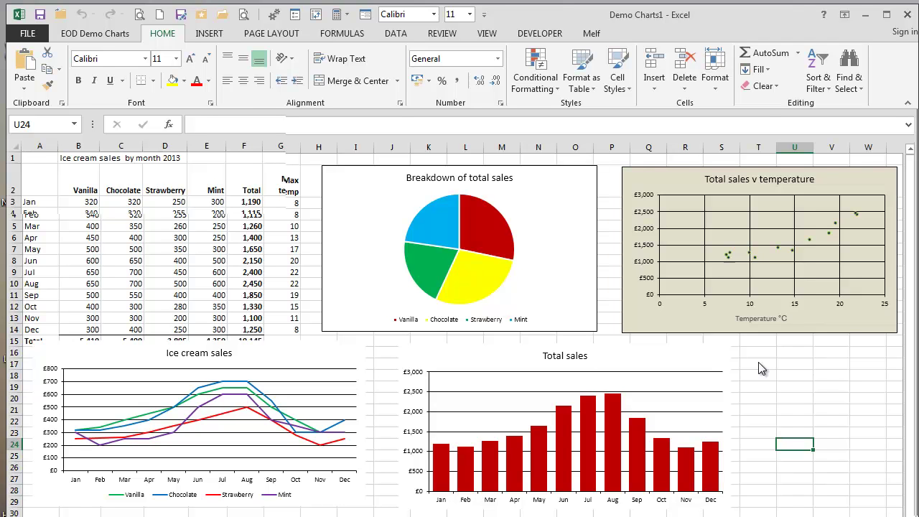
Apply the EOD Line style to the Ice cream sales chart and the EOD Column style to the Total sales chart.
click(121, 34)
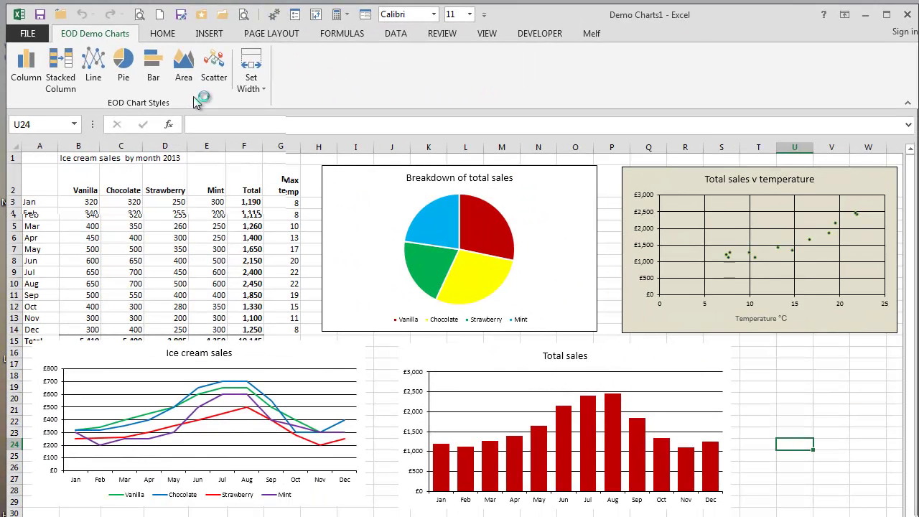
click(264, 495)
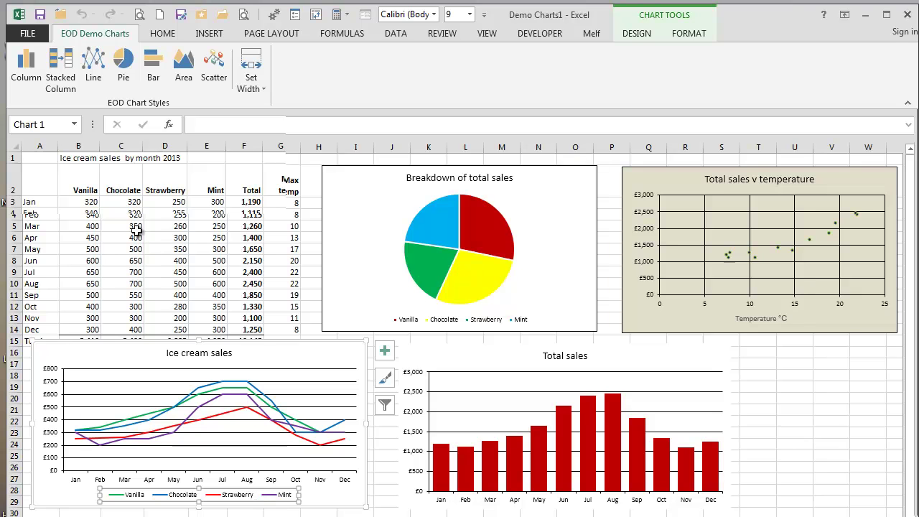
click(95, 75)
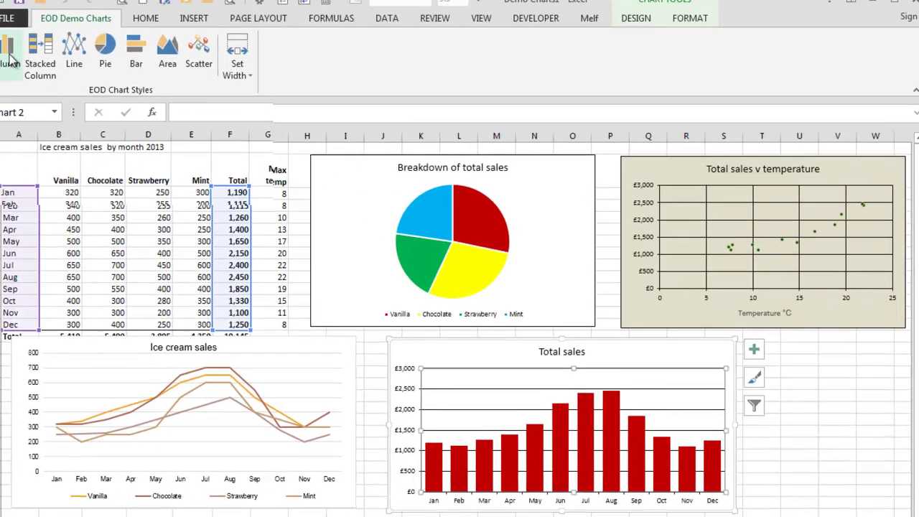
click(28, 68)
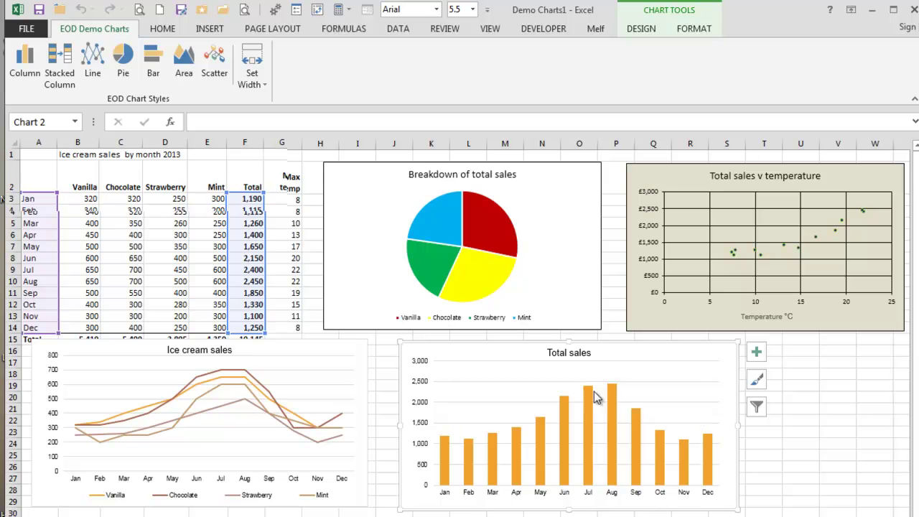
Apply the EOD Pie style to the Breakdown of total sales chart and the EOD Scatter style to the Total sales v temperature chart.
click(553, 273)
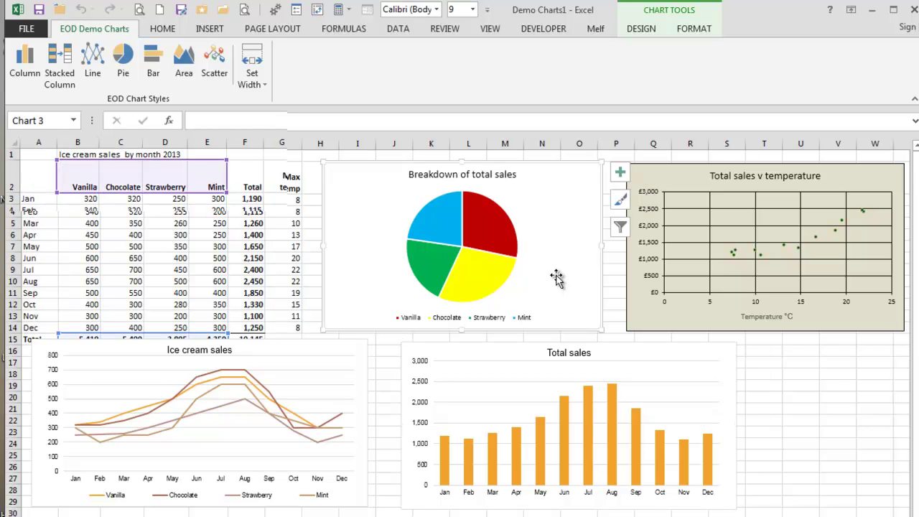
click(131, 65)
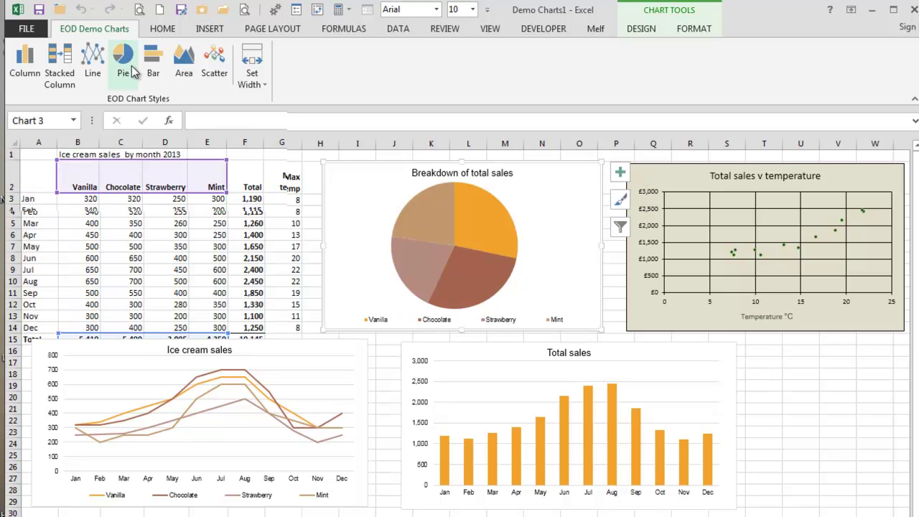
click(693, 323)
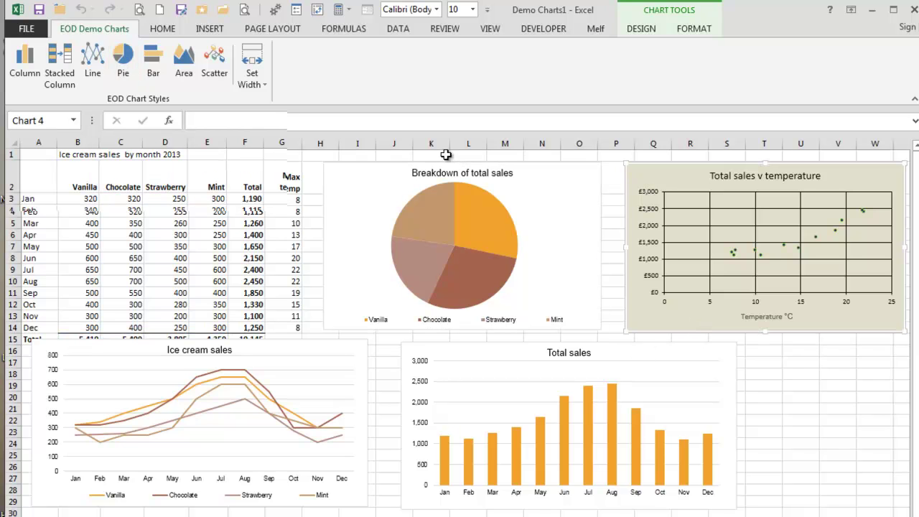
click(222, 69)
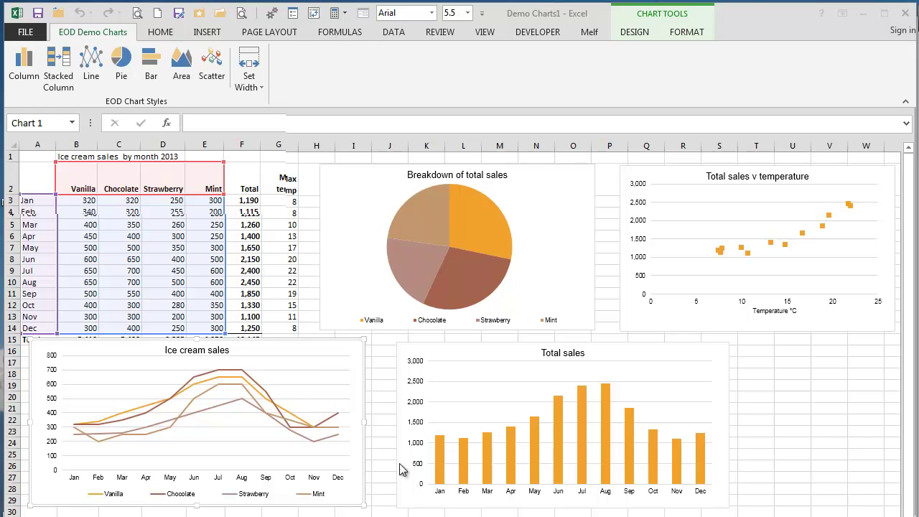
Set the Ice cream sales chart to full width and copy it.
click(334, 363)
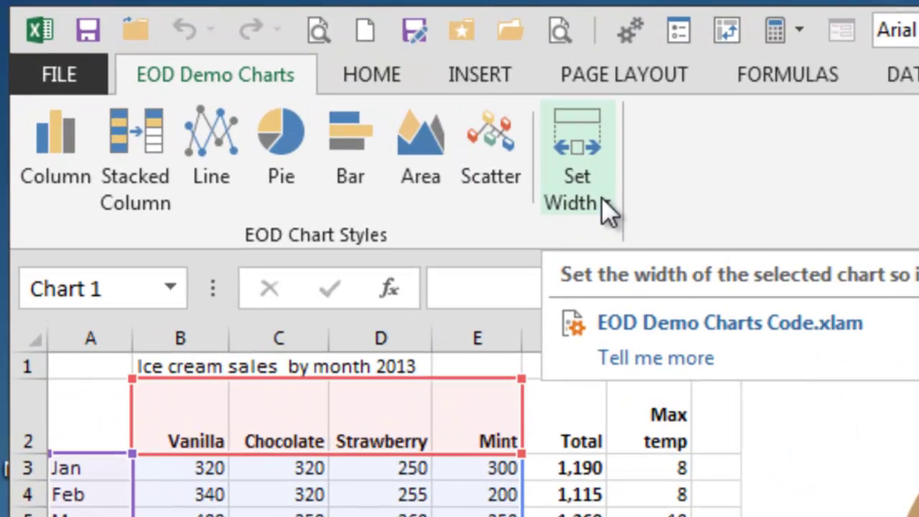
click(607, 201)
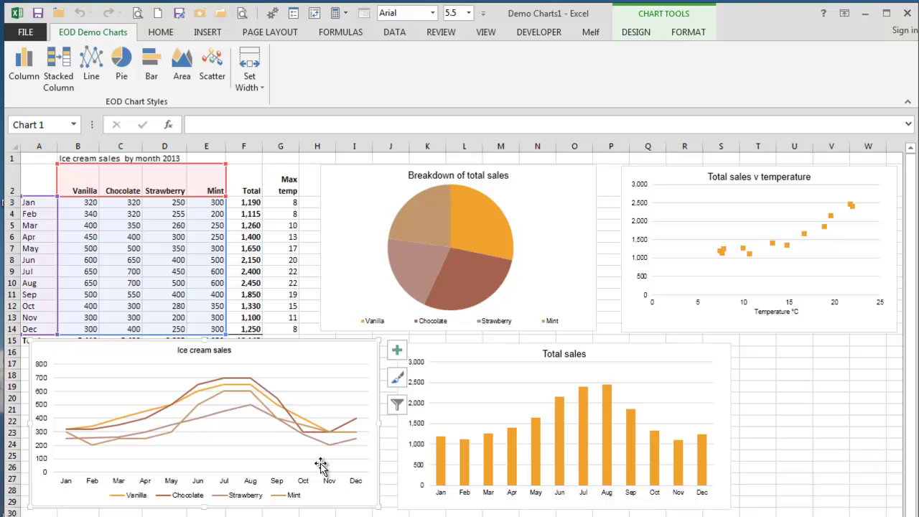
right_click(313, 351)
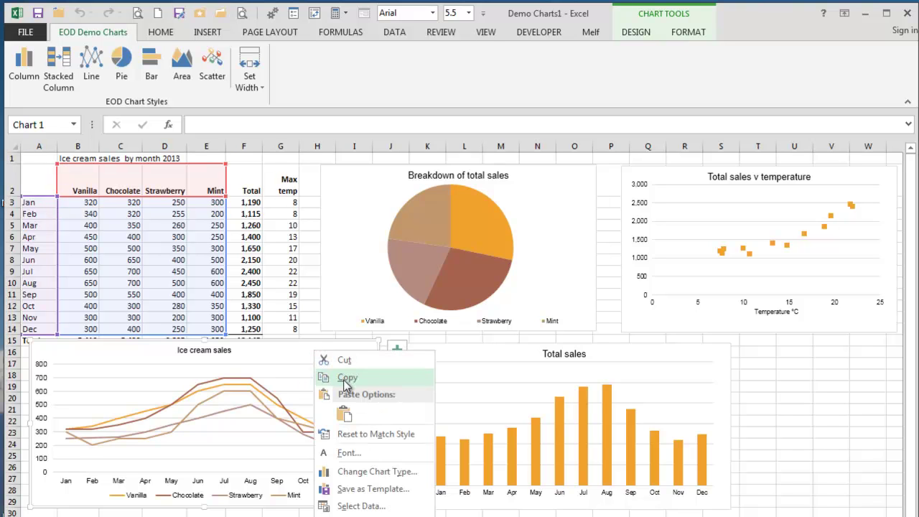
click(346, 378)
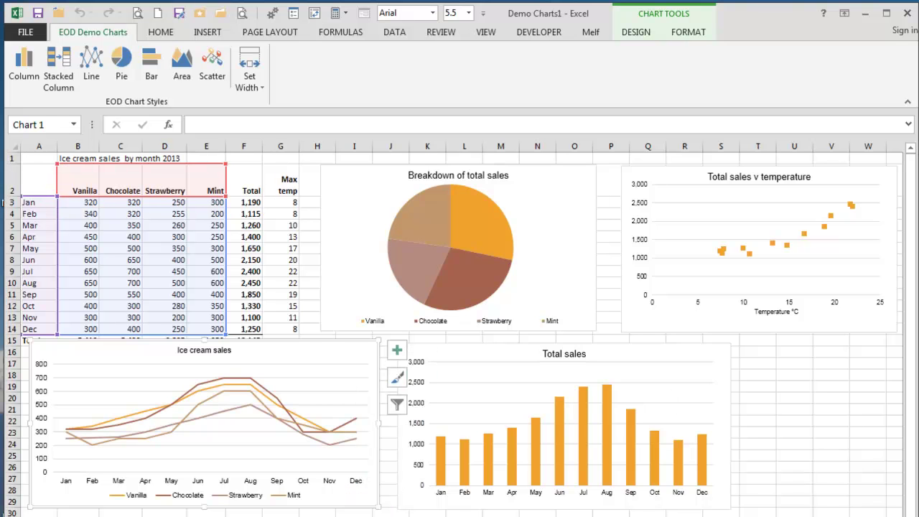
Switch to the Word document and paste the Ice cream sales chart as a picture in the empty paragraph before "Themes and styles".
key(alt+Tab)
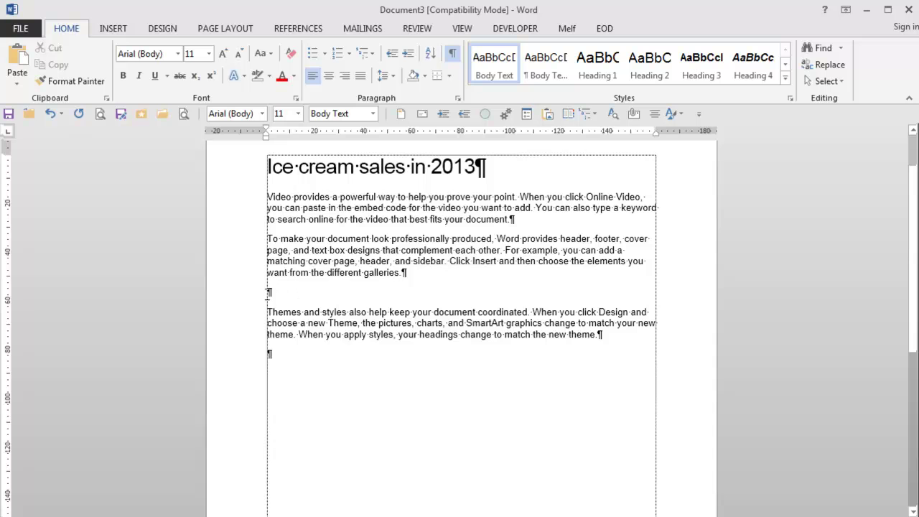
right_click(268, 292)
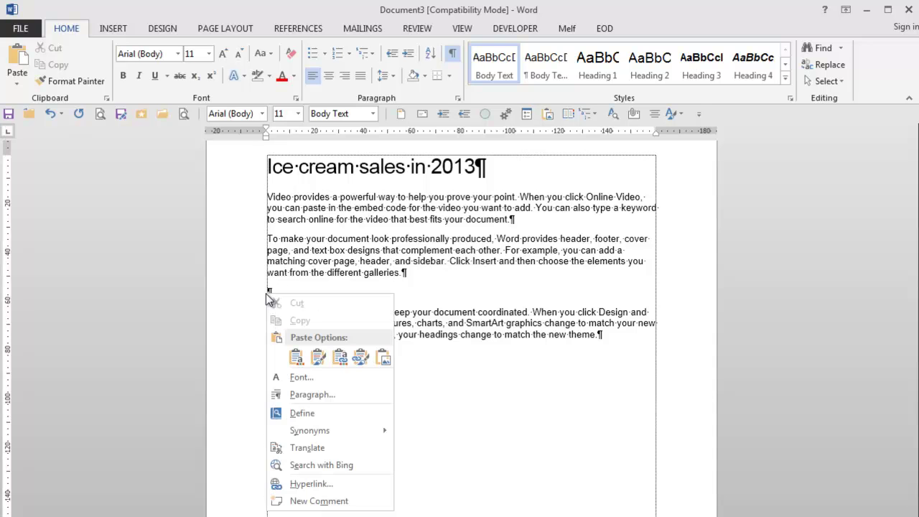
click(386, 360)
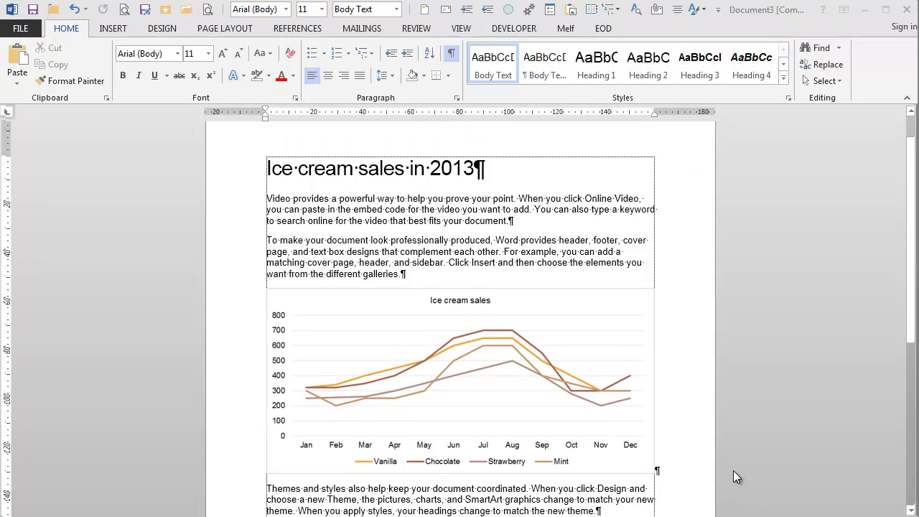
Insert a table with two columns and one row in the empty paragraph at the end of the document.
scroll(915, 317, down, 8)
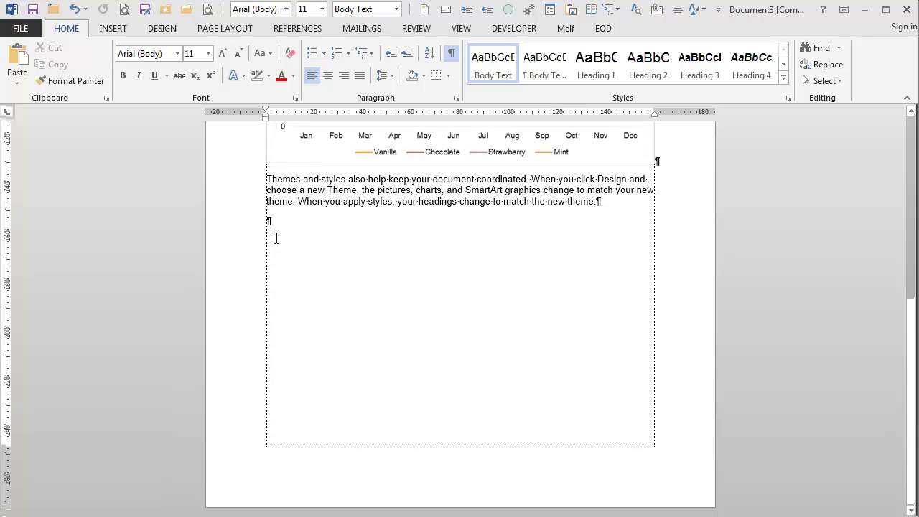
click(267, 220)
click(112, 28)
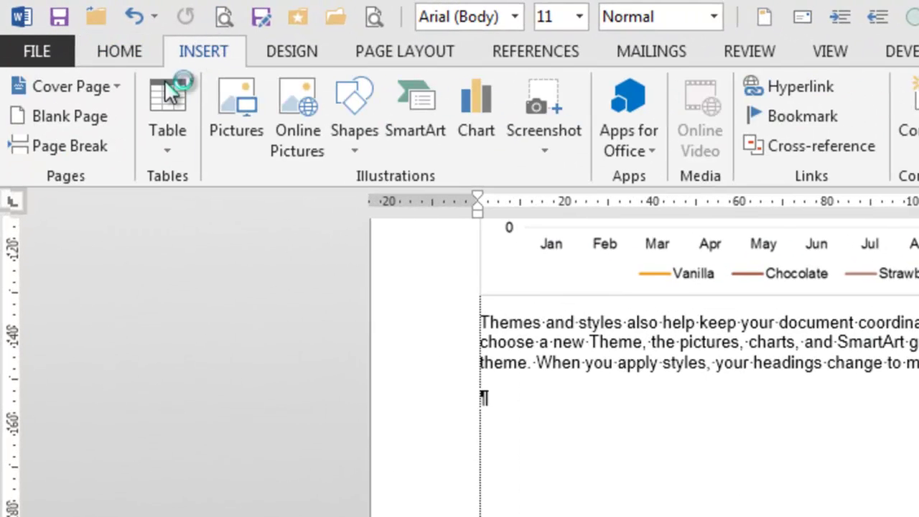
click(173, 140)
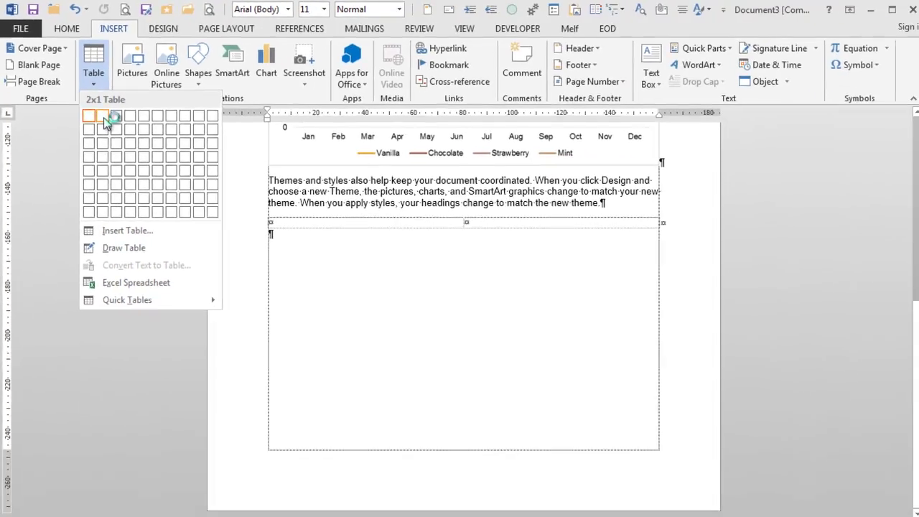
click(102, 117)
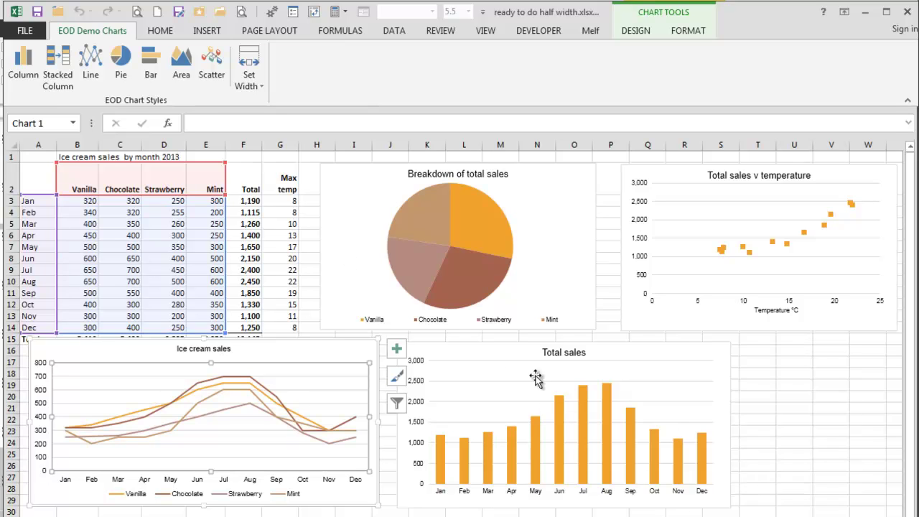
In the Excel workbook, set the Total sales chart to half width and copy it.
click(482, 351)
click(248, 79)
click(284, 118)
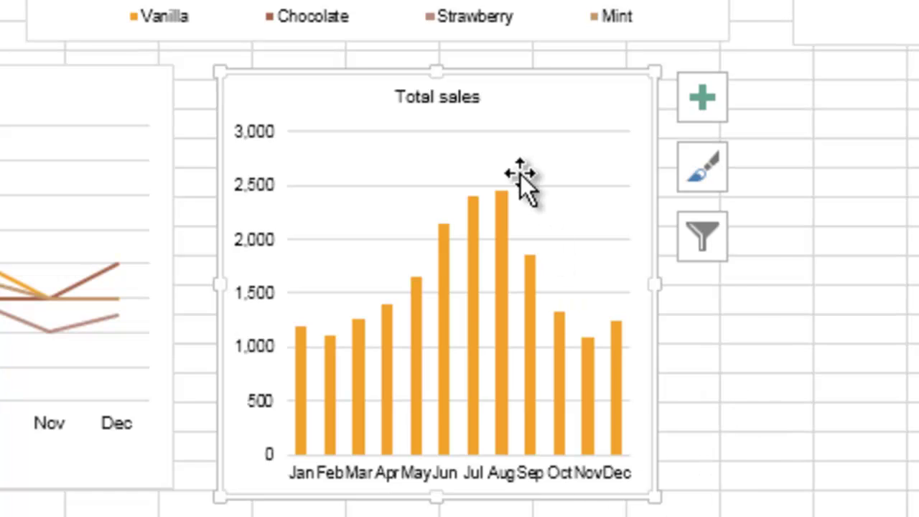
right_click(554, 108)
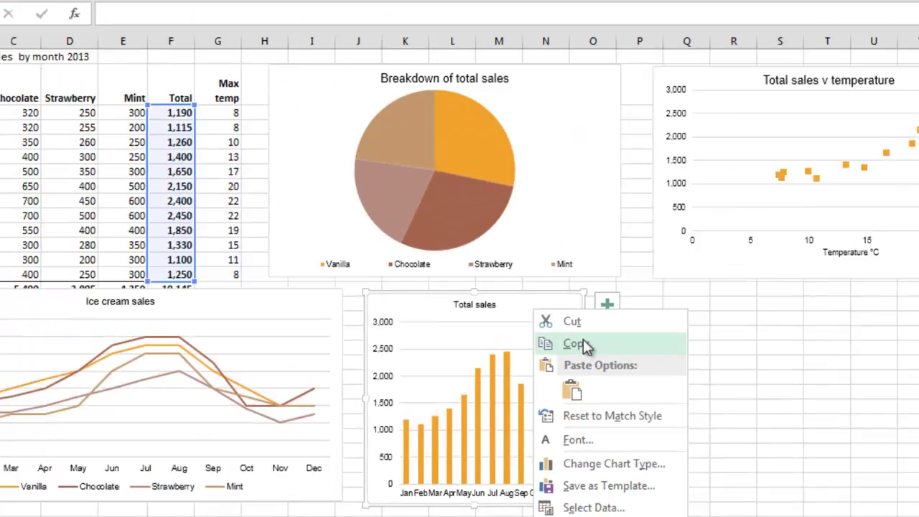
click(583, 340)
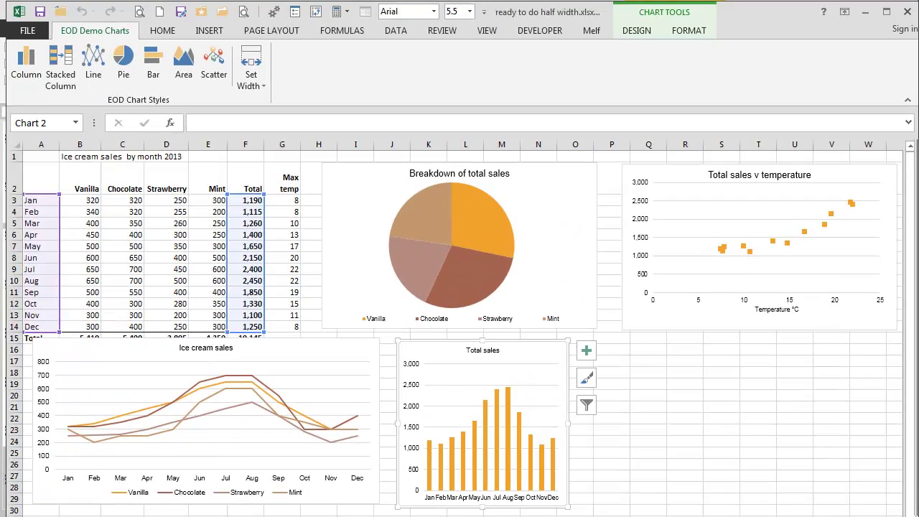
Switch to the Word document and paste the Total sales chart as a picture in the first table cell.
key(alt+Tab)
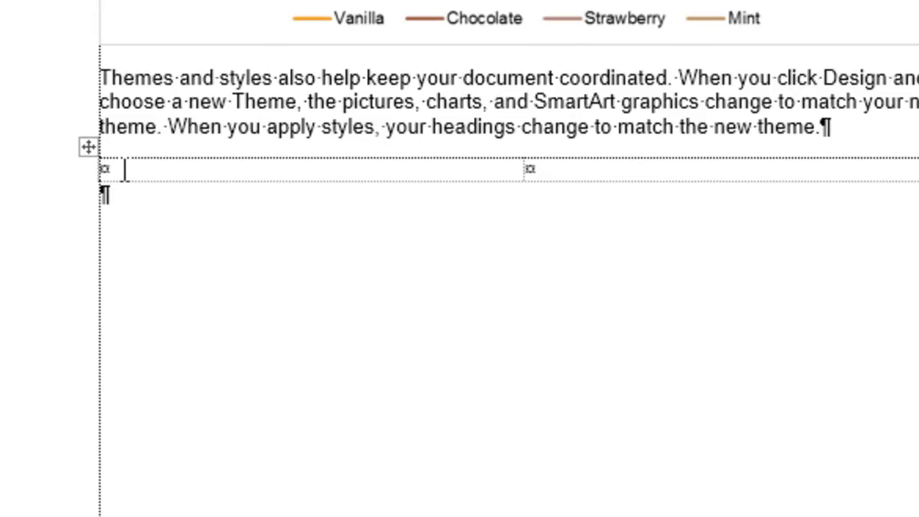
right_click(124, 170)
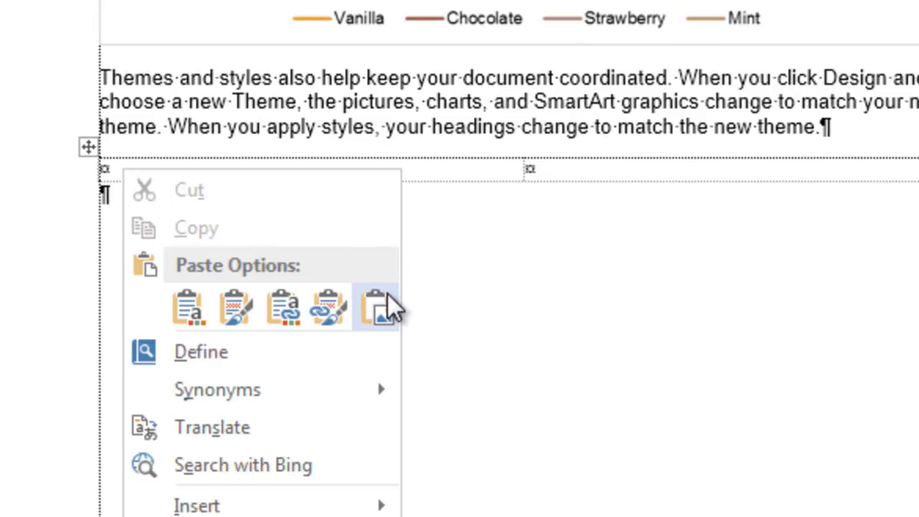
click(380, 311)
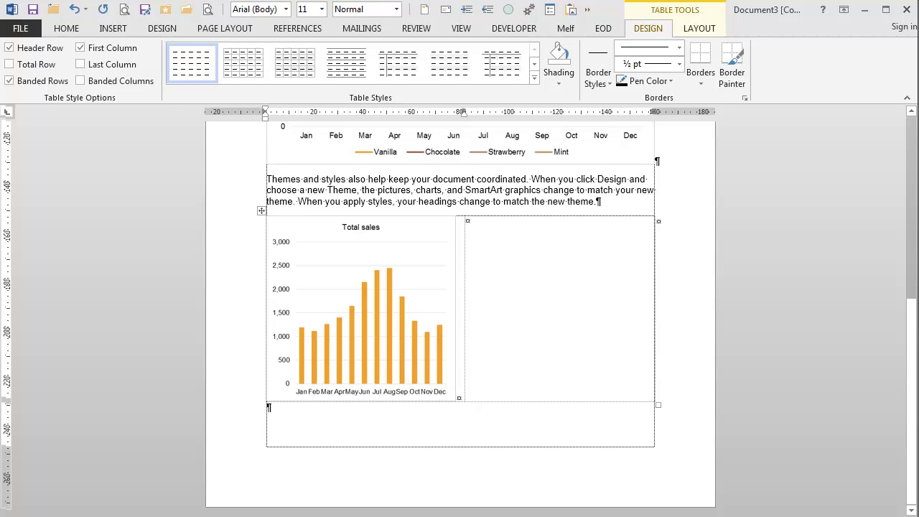
Switch to the Excel workbook, set the Breakdown of total sales pie chart to half width and copy it.
key(alt+Tab)
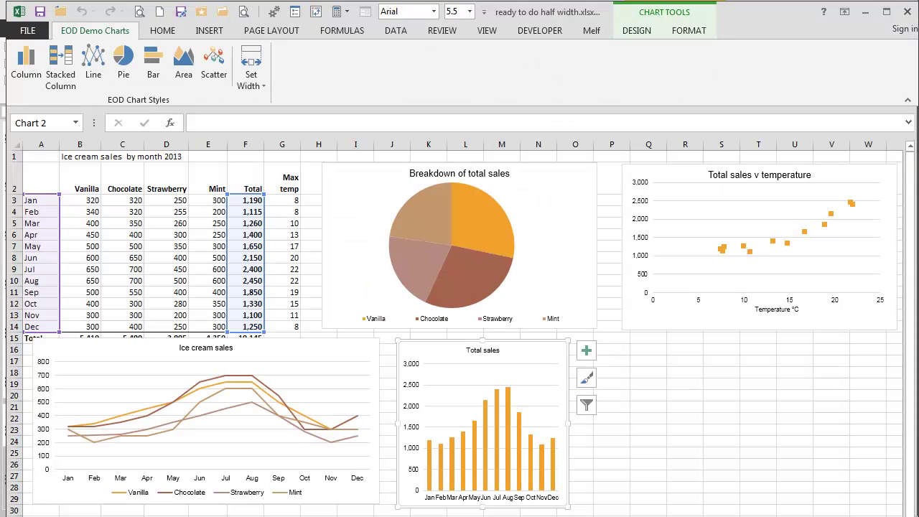
click(539, 269)
click(253, 76)
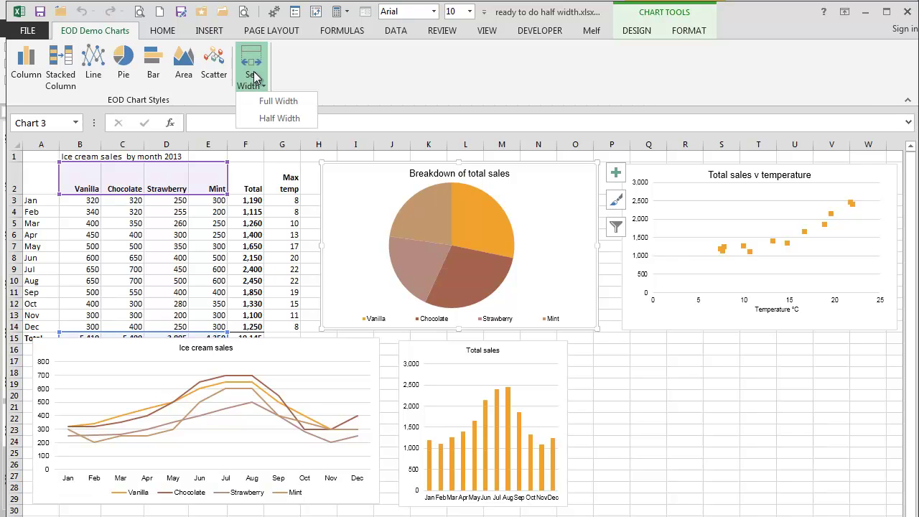
click(289, 117)
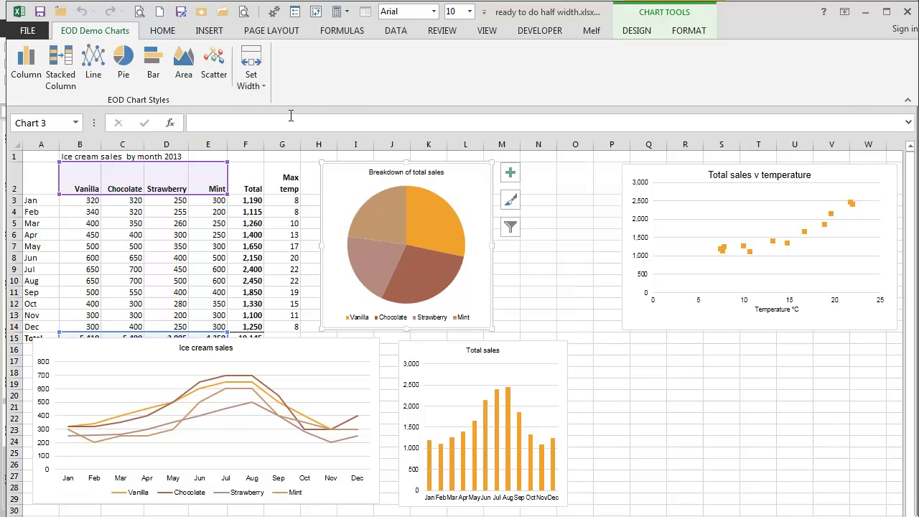
right_click(467, 188)
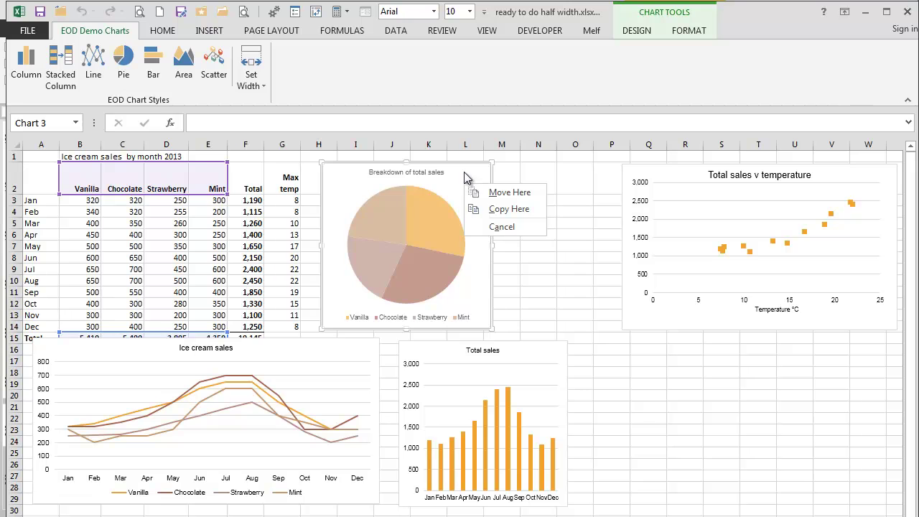
right_click(464, 177)
click(483, 200)
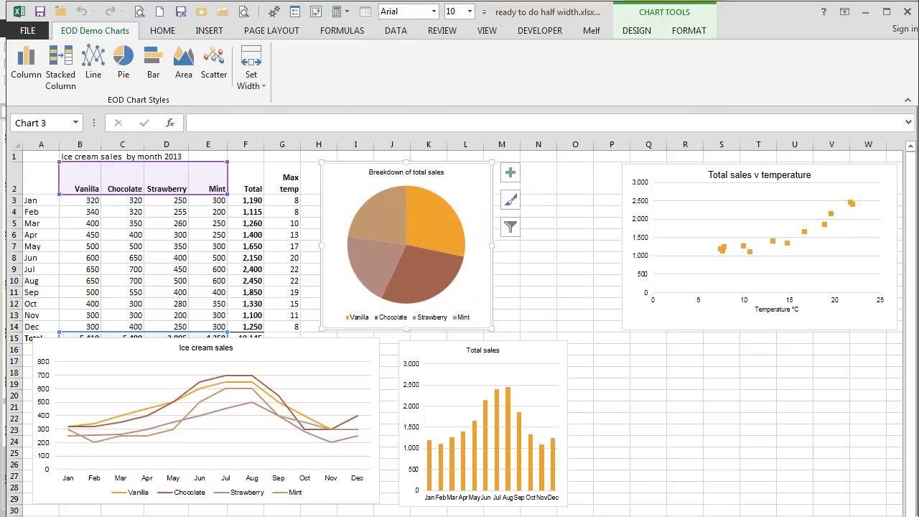
Switch to the Word document and paste the Breakdown of total sales chart as a picture in the second table cell.
key(alt+Tab)
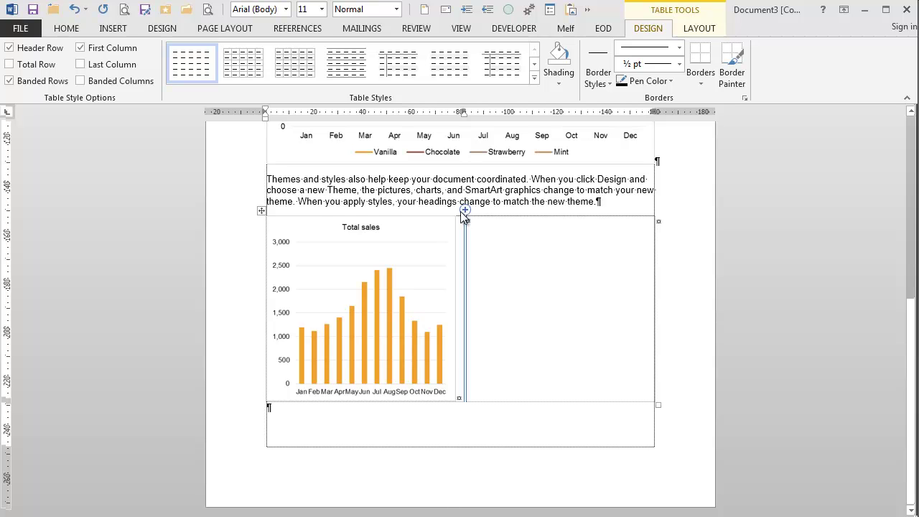
right_click(487, 226)
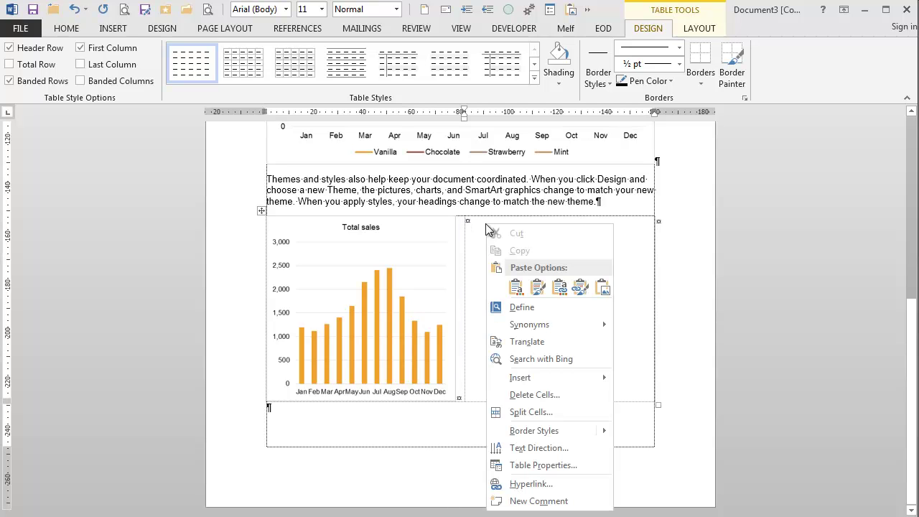
click(602, 287)
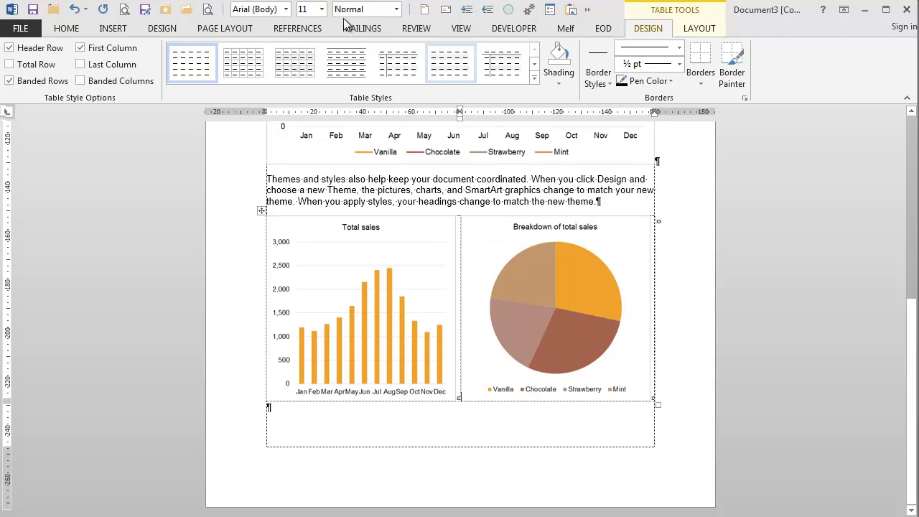
Bring up the paragraph formatting commands for the table holding the two charts.
click(76, 28)
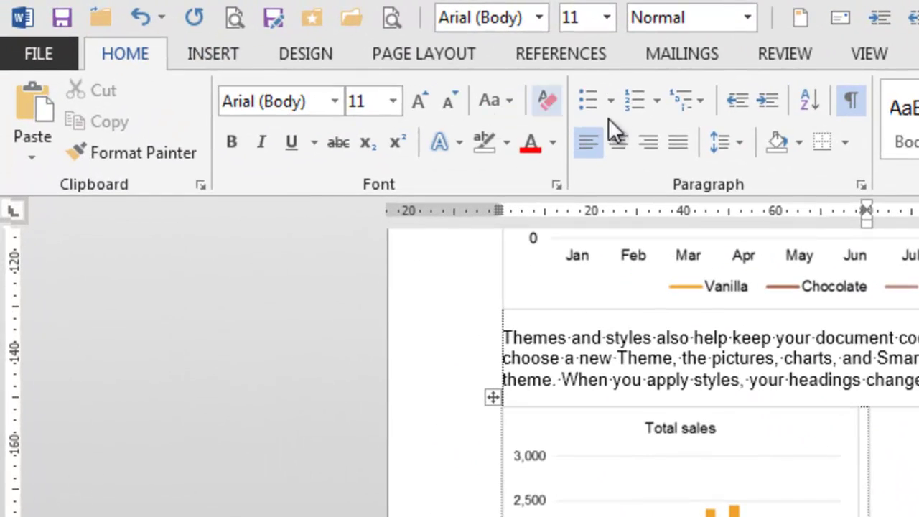